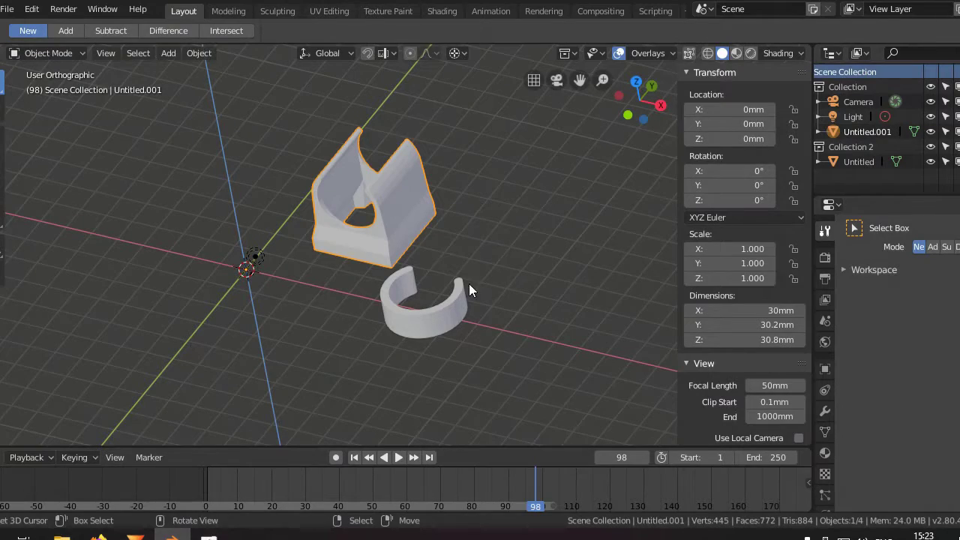
# Step: Select the C-shaped ring, frame it, and examine its opening and wall from above and from other angles
pyautogui.scroll(2, 426, 261)
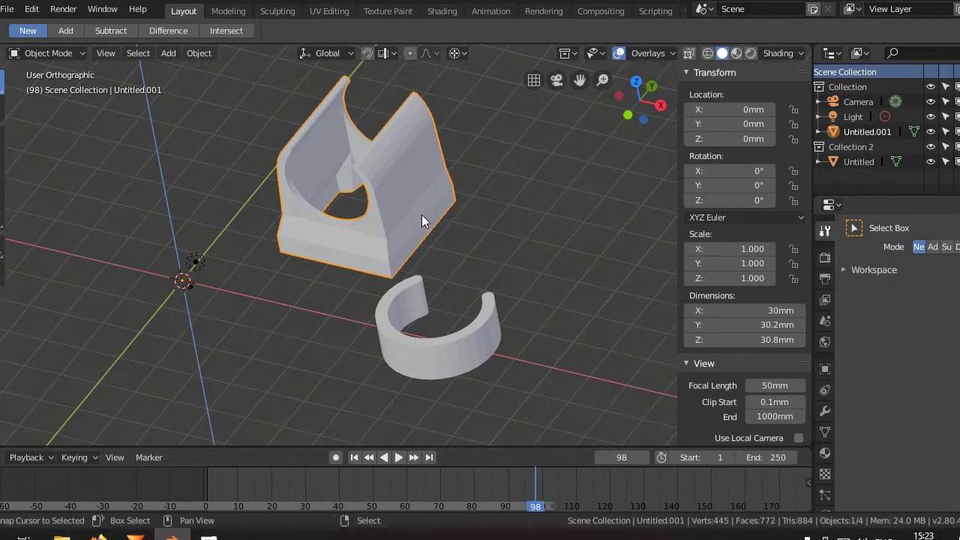
pyautogui.click(451, 374)
pyautogui.press('KP_Decimal')
pyautogui.press('KP_7')
pyautogui.scroll(4, 437, 278)
pyautogui.scroll(-3, 437, 279)
pyautogui.moveTo(436, 278); pyautogui.dragTo(381, 312, button='middle')
pyautogui.moveTo(313, 364); pyautogui.dragTo(343, 148, button='middle')
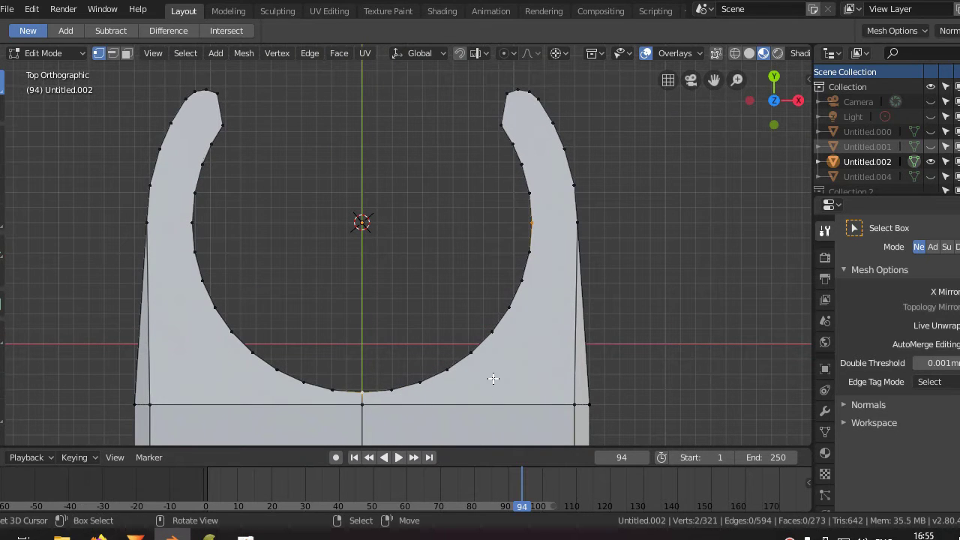
# Step: Measure the inner arc's radius with temporary edges extruded from the two selected vertices to the 3D cursor at X and Y scale 0, and delete them
pyautogui.moveTo(531, 263)
pyautogui.keyDown('shift'); pyautogui.mouseDown(button='middle')
pyautogui.moveTo(522, 213)
pyautogui.moveTo(526, 274)
pyautogui.mouseUp(button='middle'); pyautogui.keyUp('shift')
pyautogui.press('s')
pyautogui.press('0')
pyautogui.press('Return')
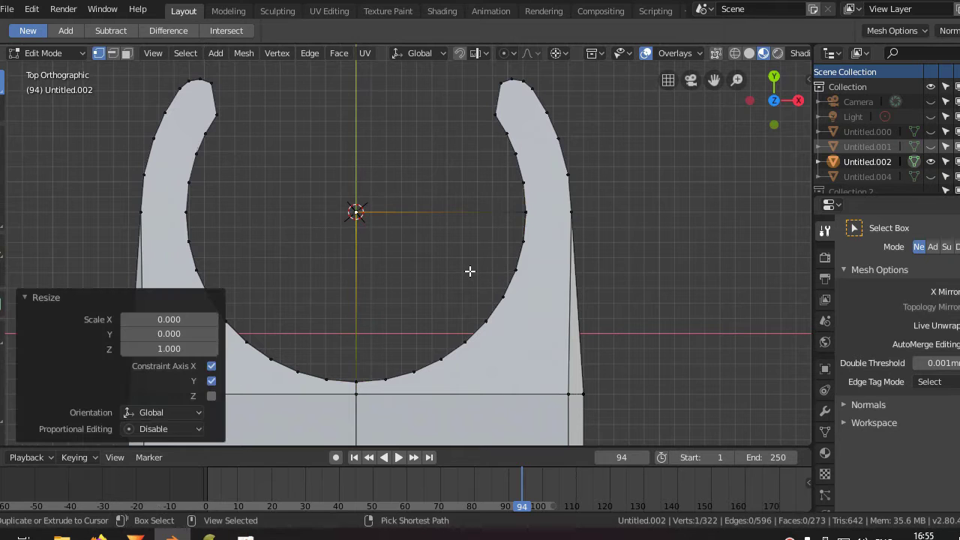
pyautogui.press('ctrl+KP_Add')
pyautogui.moveTo(469, 272); pyautogui.dragTo(507, 298, button='middle')
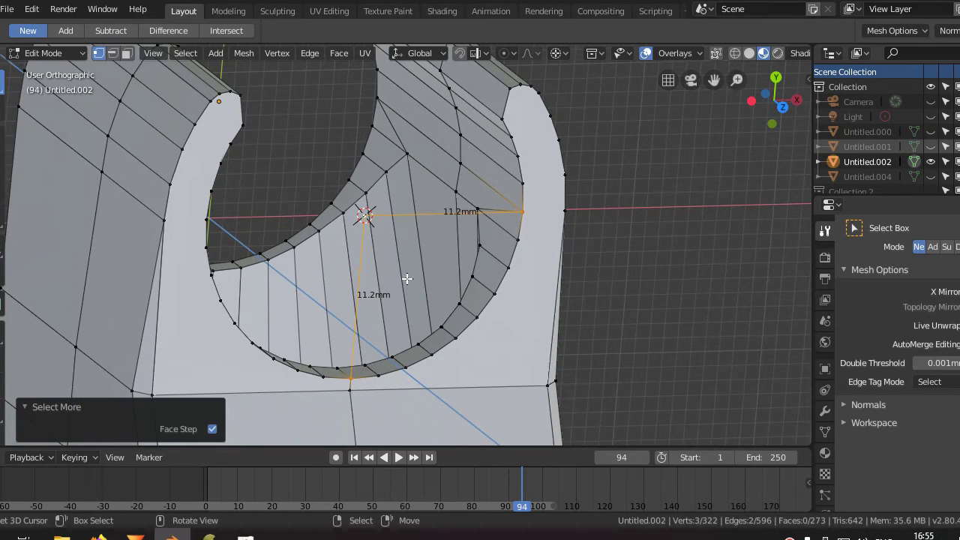
pyautogui.moveTo(435, 275); pyautogui.dragTo(420, 186, button='middle')
pyautogui.press('x')
pyautogui.click(407, 243)
# Step: Select all vertices of the inner arc through the mesh and scale them by 11/11.2 about the 3D cursor, excluding Z
pyautogui.hotkey('shift', 'z')
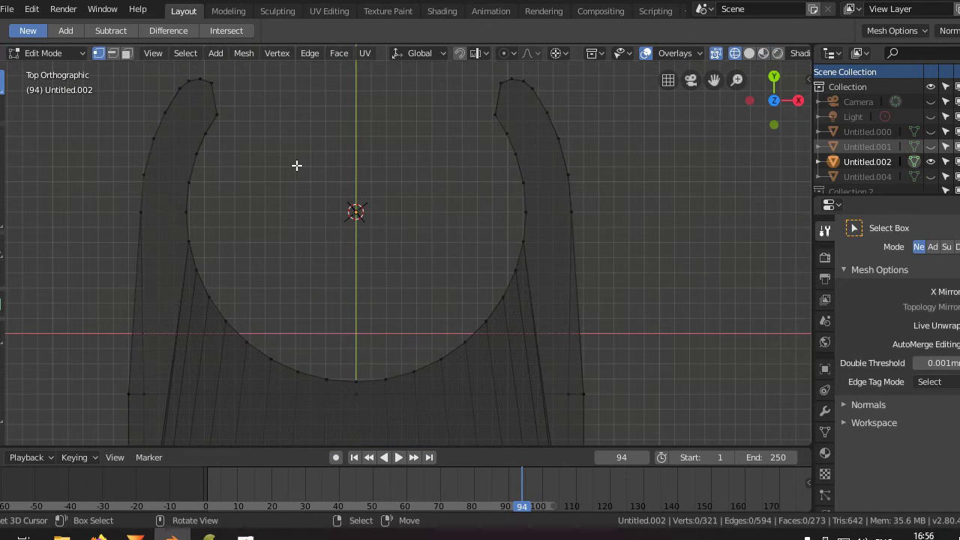
pyautogui.press('c')
pyautogui.moveTo(217, 125)
pyautogui.mouseDown()
pyautogui.moveTo(191, 174)
pyautogui.moveTo(199, 254)
pyautogui.moveTo(229, 314)
pyautogui.moveTo(289, 359)
pyautogui.mouseUp()
pyautogui.moveTo(392, 367)
pyautogui.mouseDown()
pyautogui.moveTo(438, 351)
pyautogui.moveTo(499, 286)
pyautogui.moveTo(526, 231)
pyautogui.moveTo(512, 143)
pyautogui.mouseUp()
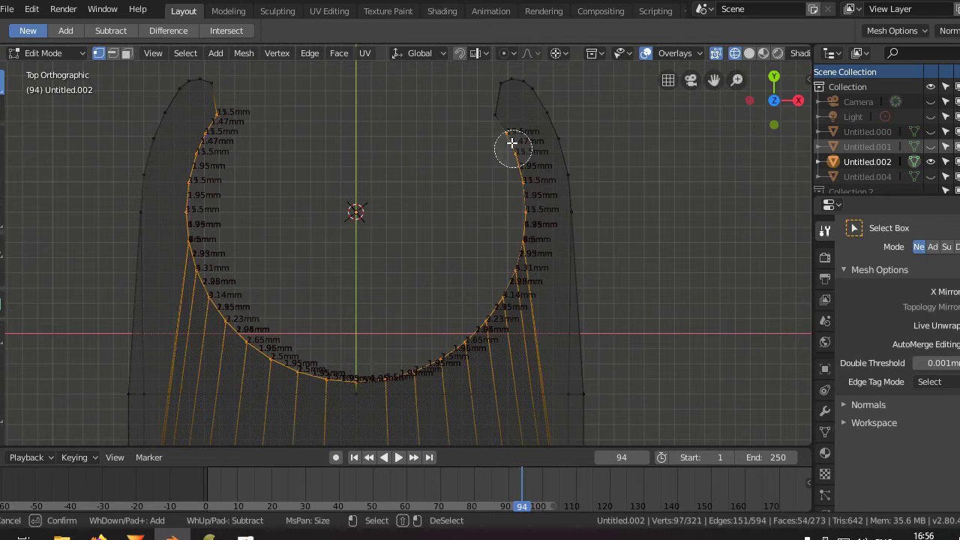
pyautogui.rightClick(394, 132)
pyautogui.keyDown('shift'); pyautogui.moveTo(432, 196); pyautogui.dragTo(439, 244, button='middle'); pyautogui.keyUp('shift')
pyautogui.press('s')
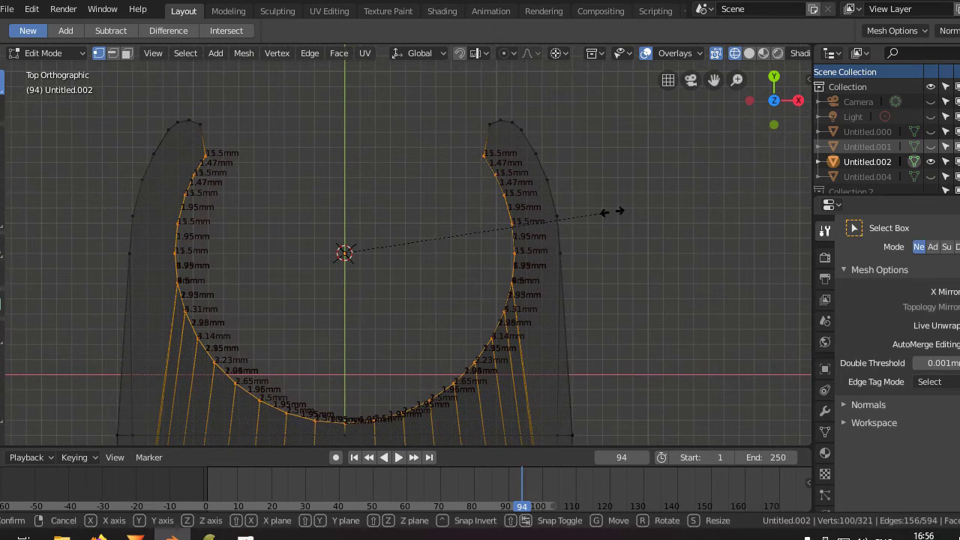
pyautogui.hotkey('shift', 'z')
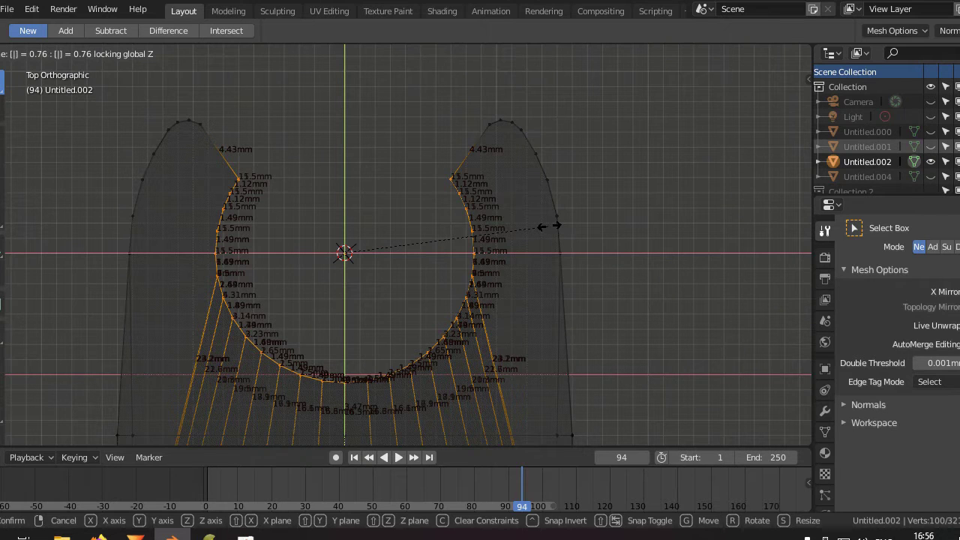
pyautogui.write('11/11.2')
pyautogui.press('Return')
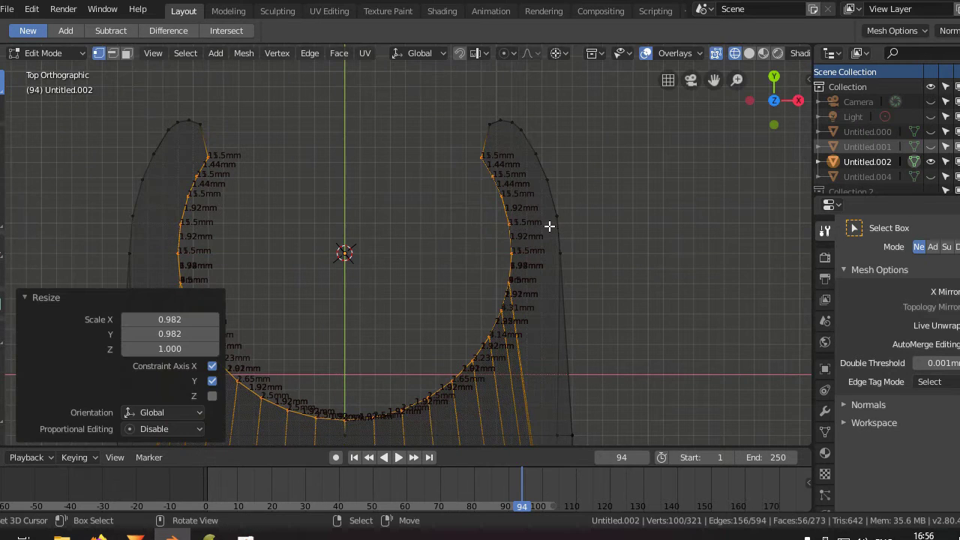
# Step: Extrude the inner arc's middle vertex on the +X side to the 3D cursor with X scale 0 to check the radius
pyautogui.hotkey('shift', 'z')
pyautogui.click(524, 253)
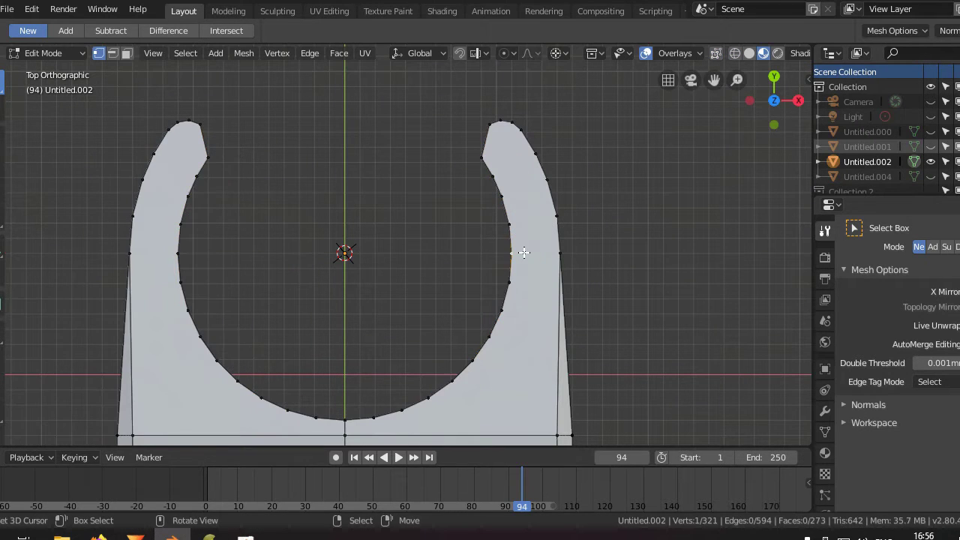
pyautogui.keyDown('shift'); pyautogui.moveTo(530, 269); pyautogui.dragTo(542, 234, button='middle'); pyautogui.keyUp('shift')
pyautogui.press('e')
pyautogui.press('s')
pyautogui.press('x')
pyautogui.press('0')
pyautogui.press('Return')
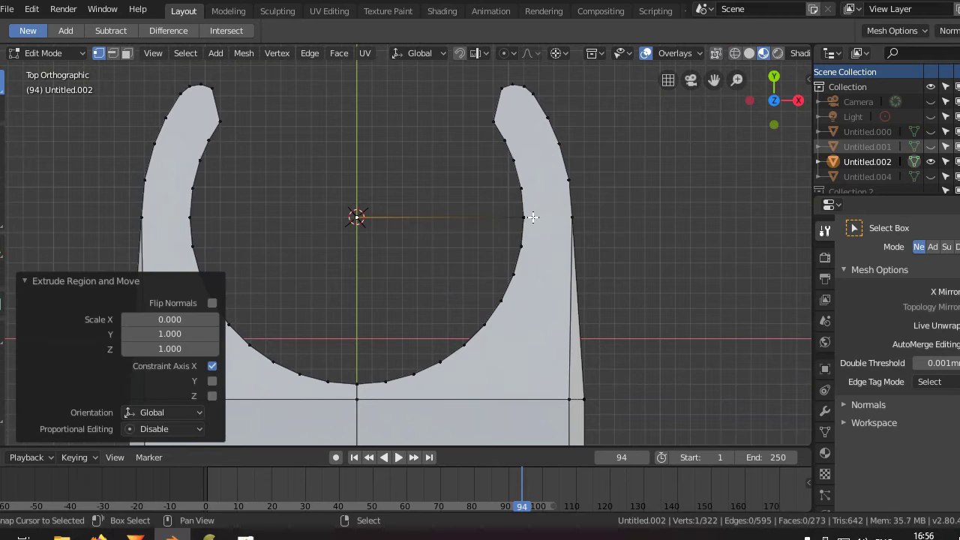
pyautogui.keyDown('shift'); pyautogui.click(532, 218); pyautogui.keyUp('shift')
pyautogui.moveTo(424, 285); pyautogui.dragTo(406, 275, button='middle')
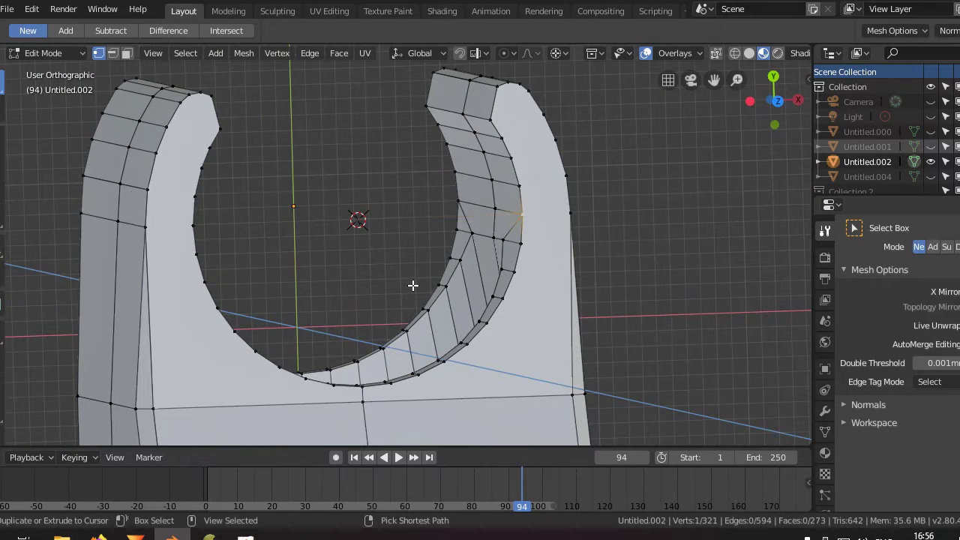
# Step: Undo the radius check and the scaling of the inner arc
pyautogui.hotkey('ctrl', 'z')
pyautogui.hotkey('ctrl', 'z')
pyautogui.hotkey('ctrl', 'z')
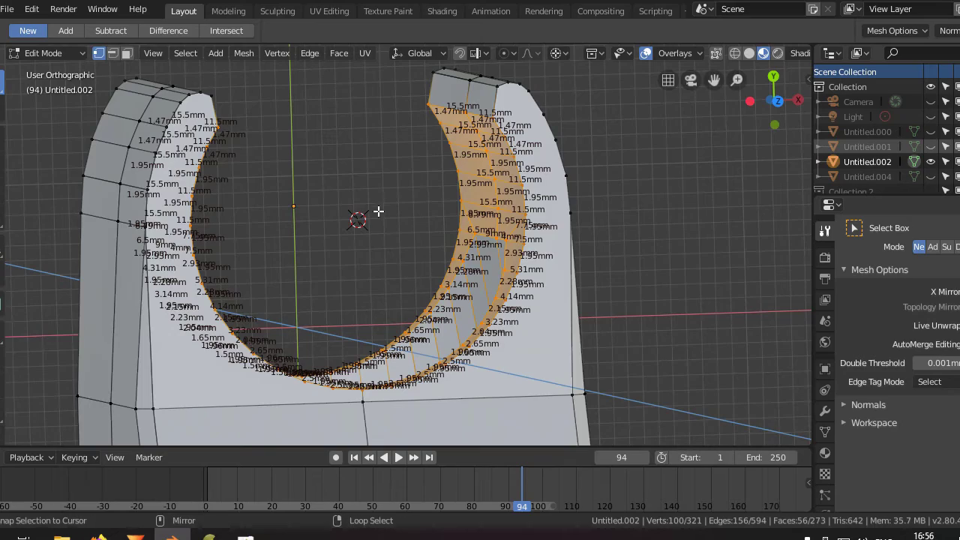
# Step: Inspect the selected inner arc surfaces in wireframe and shaded display from above and at an angle, and clear the selection
pyautogui.scroll(-3, 403, 265)
pyautogui.press('KP_7')
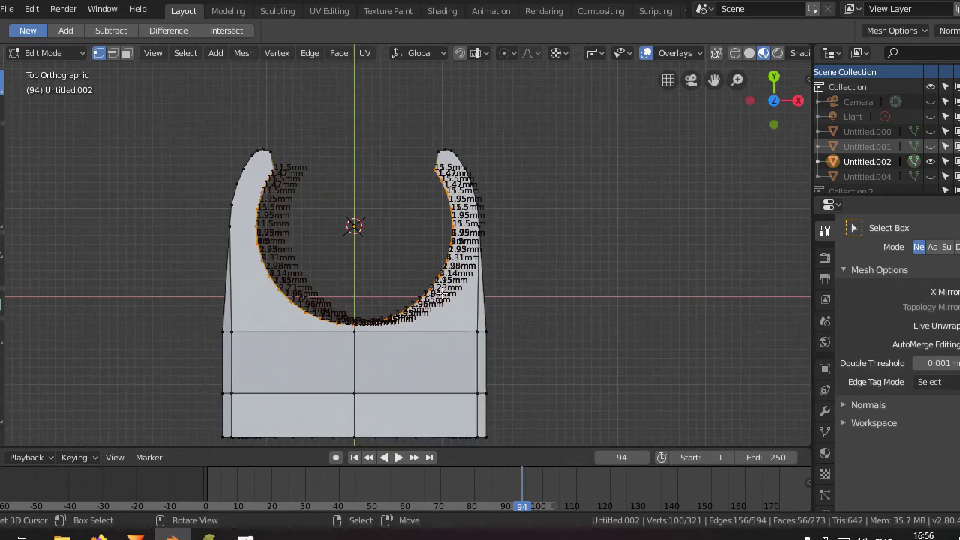
pyautogui.hotkey('shift', 'z')
pyautogui.moveTo(396, 332)
pyautogui.mouseDown(button='middle')
pyautogui.moveTo(278, 217)
pyautogui.moveTo(260, 209)
pyautogui.moveTo(202, 258)
pyautogui.mouseUp(button='middle')
pyautogui.scroll(-4, 327, 286)
pyautogui.keyDown('shift'); pyautogui.moveTo(380, 312); pyautogui.dragTo(307, 285, button='middle'); pyautogui.keyUp('shift')
pyautogui.scroll(3, 406, 305)
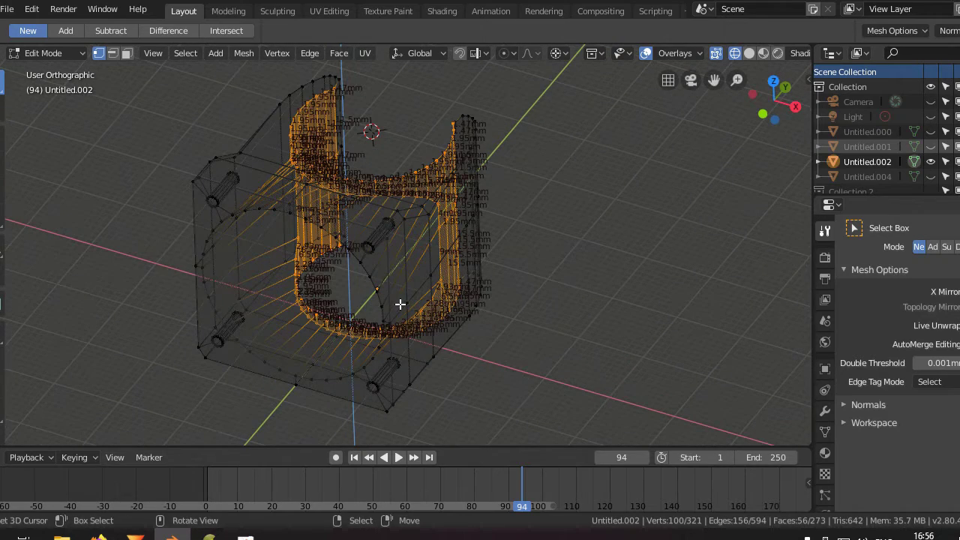
pyautogui.hotkey('shift', 'z')
pyautogui.moveTo(416, 235); pyautogui.dragTo(357, 282, button='middle')
pyautogui.hotkey('alt', 'a')
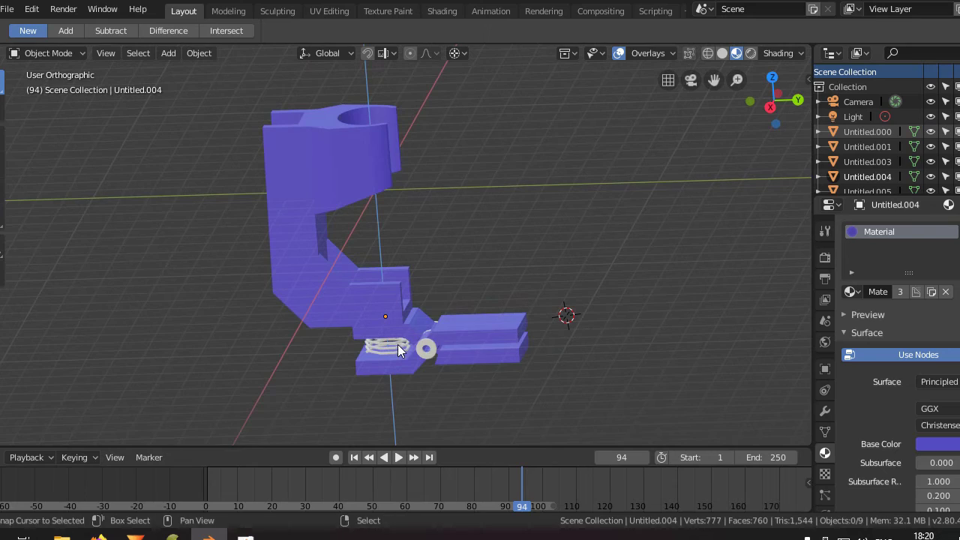
# Step: Select the tall bracket and the spring clamp parts below it in turn to examine the assembly, and clear the selection
pyautogui.keyDown('shift'); pyautogui.moveTo(396, 344); pyautogui.dragTo(367, 364, button='middle'); pyautogui.keyUp('shift')
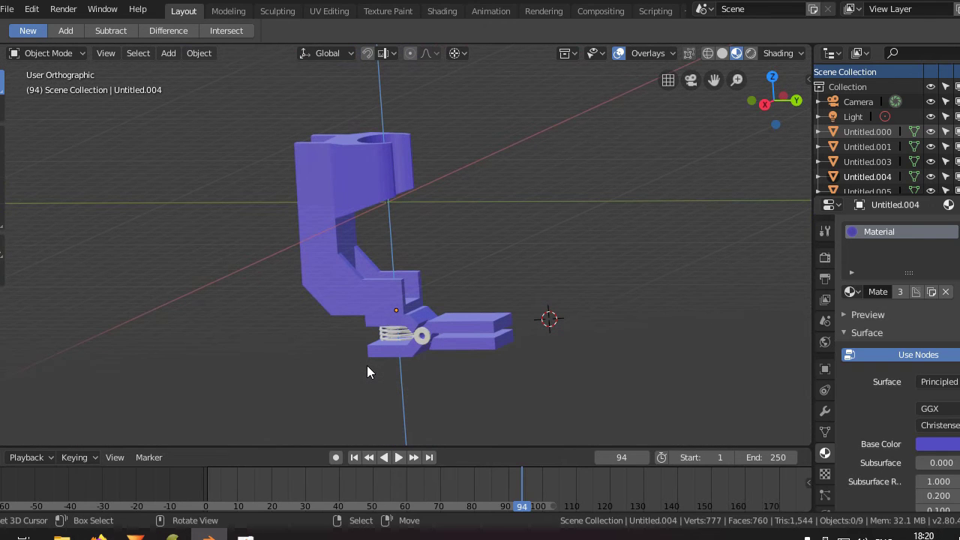
pyautogui.click(373, 194)
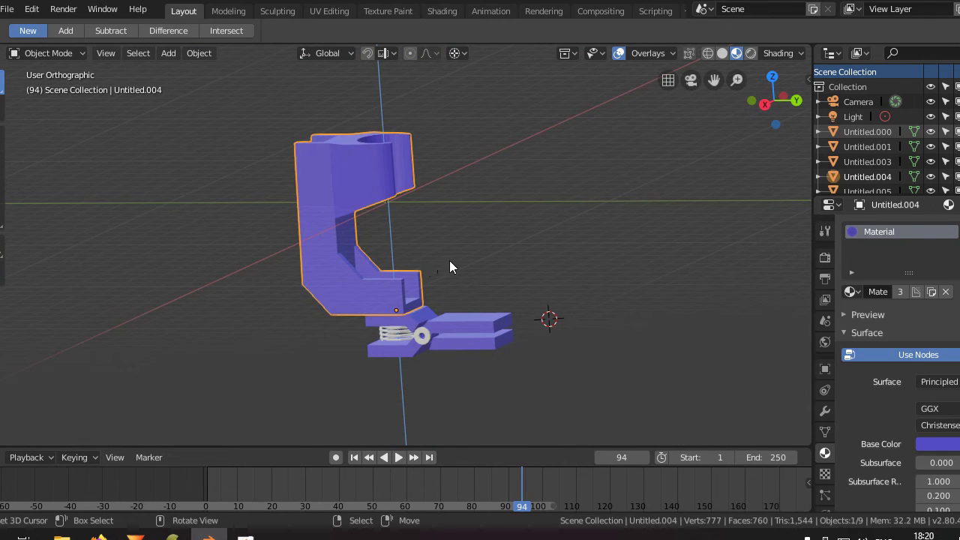
pyautogui.click(425, 327)
pyautogui.keyDown('shift'); pyautogui.click(408, 357); pyautogui.keyUp('shift')
pyautogui.click(343, 297)
pyautogui.click(392, 367)
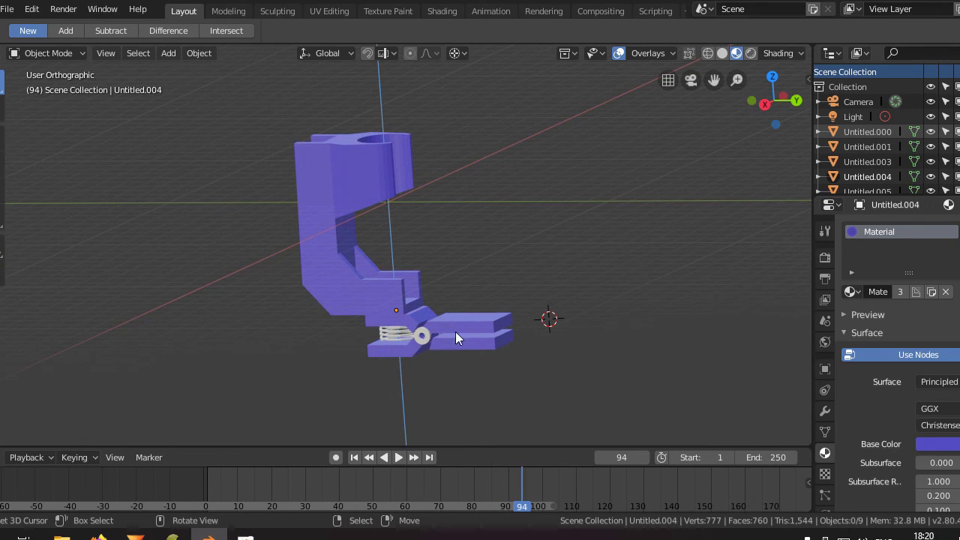